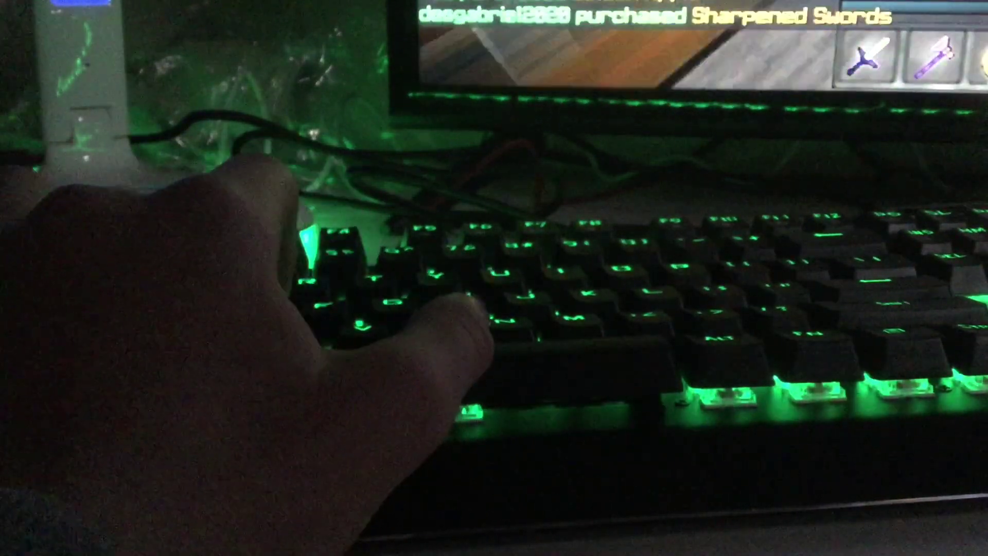
key(1)
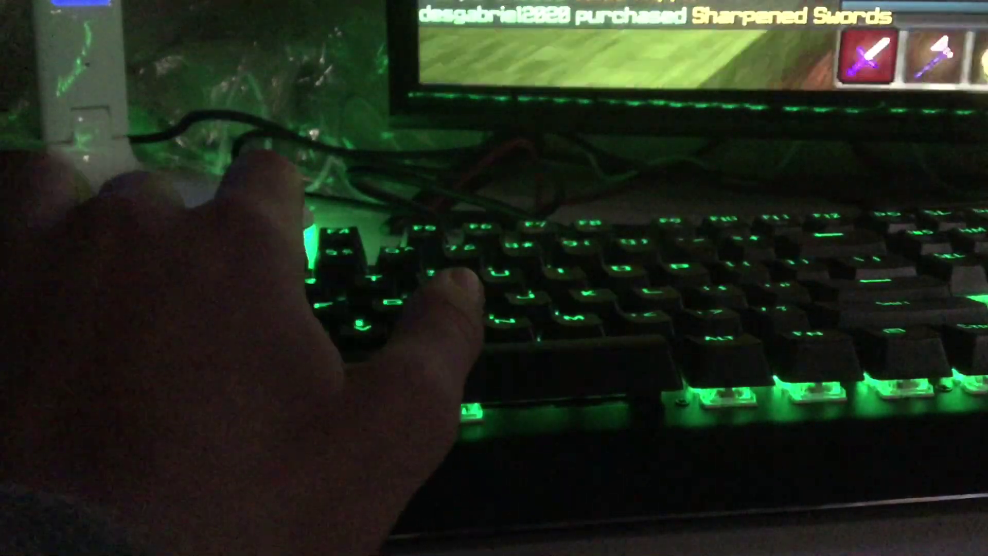
key(w)
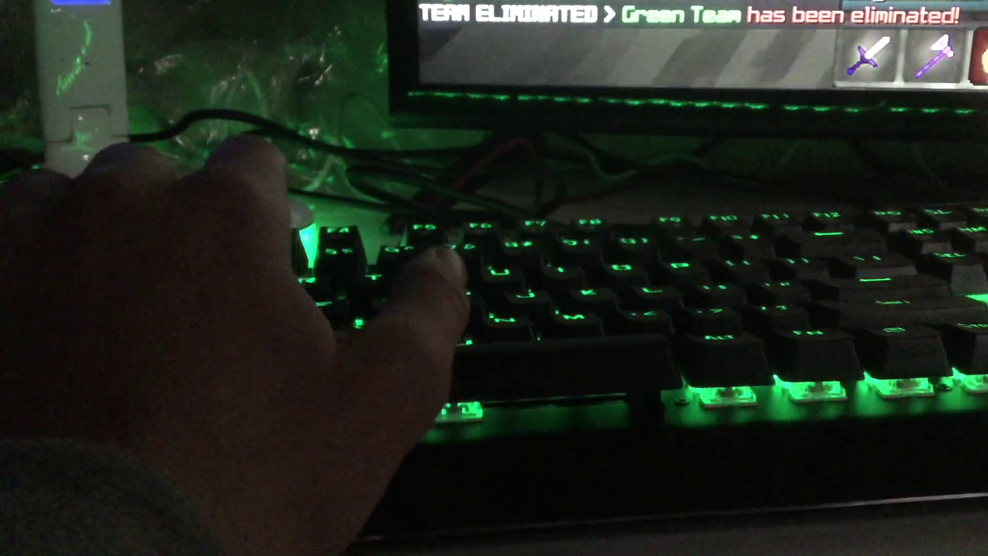
key(1)
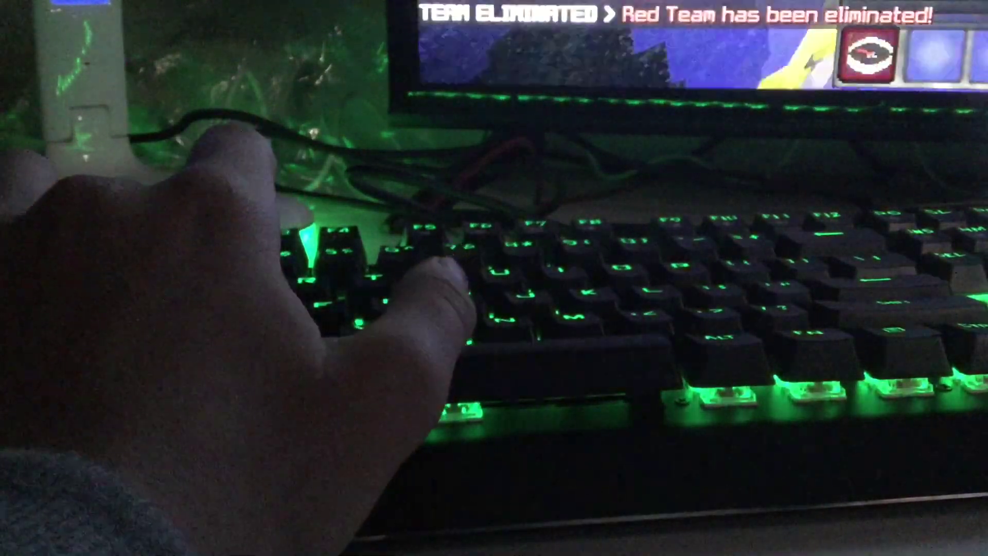
text(tgg)
key(Return)
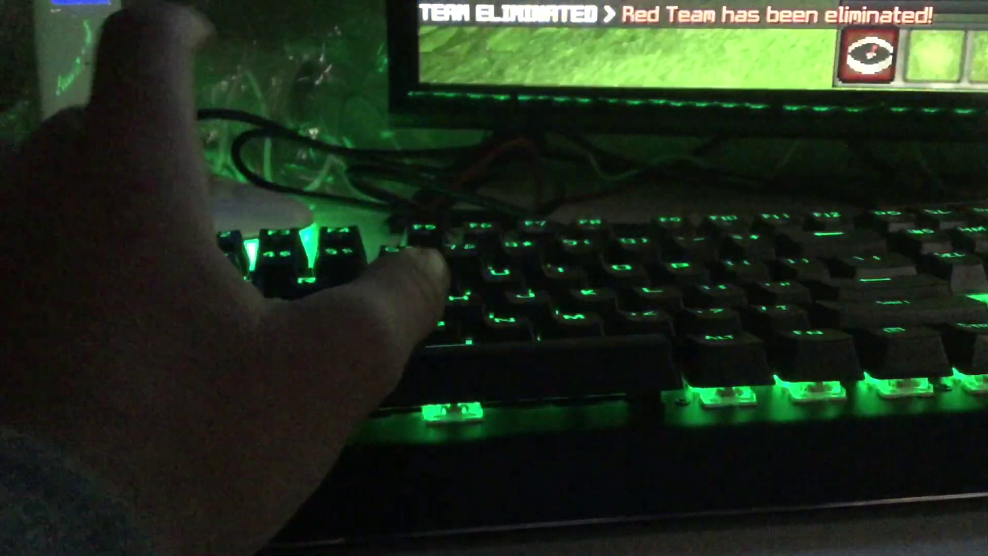